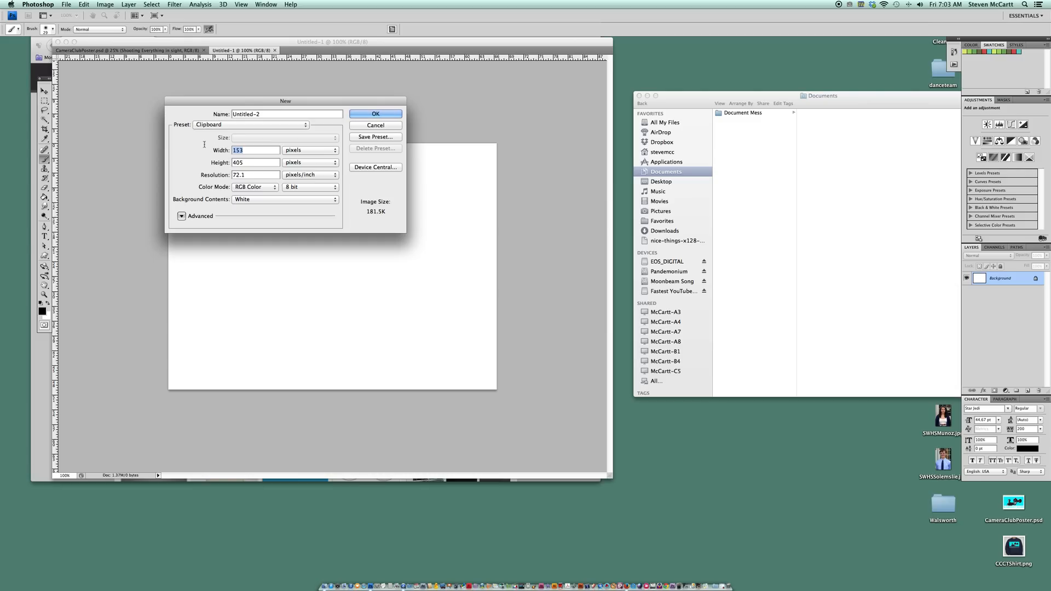
Create a blank document 800 pixels wide and 600 pixels high, and close the Untitled-1 document
text(800)
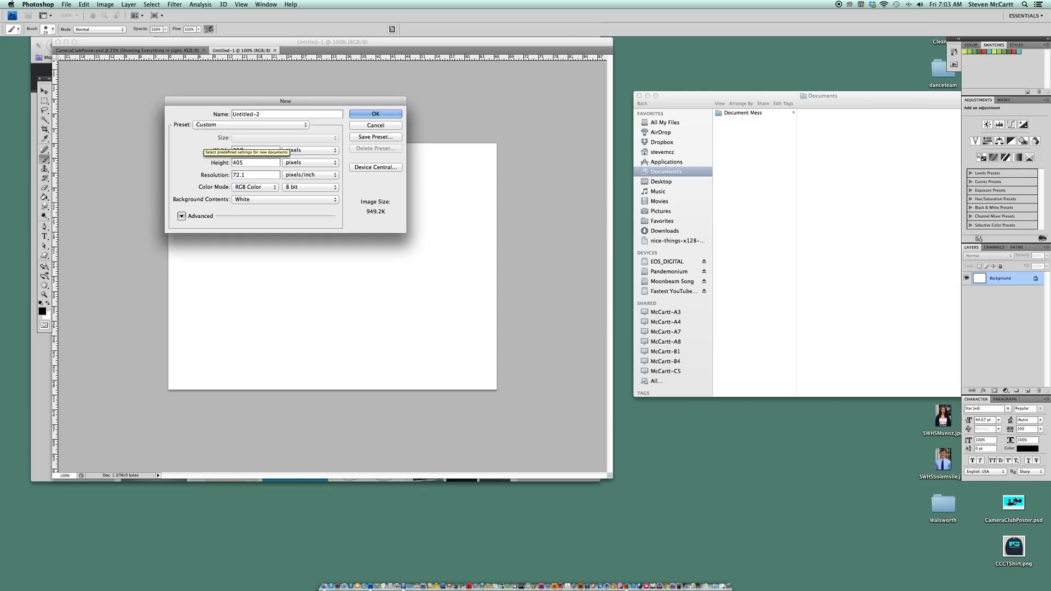
key(Tab)
text(600)
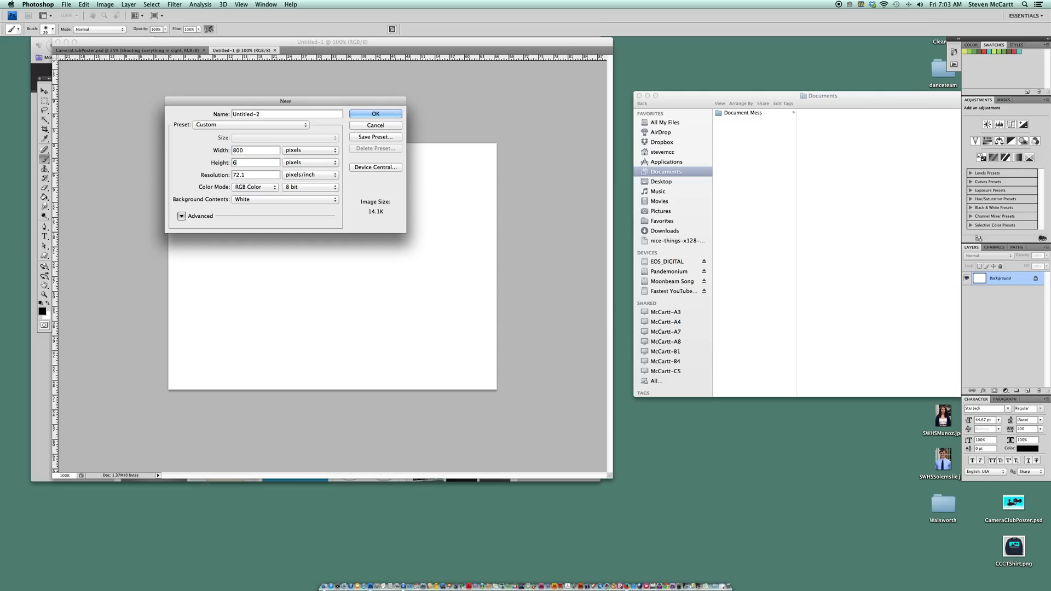
click(353, 115)
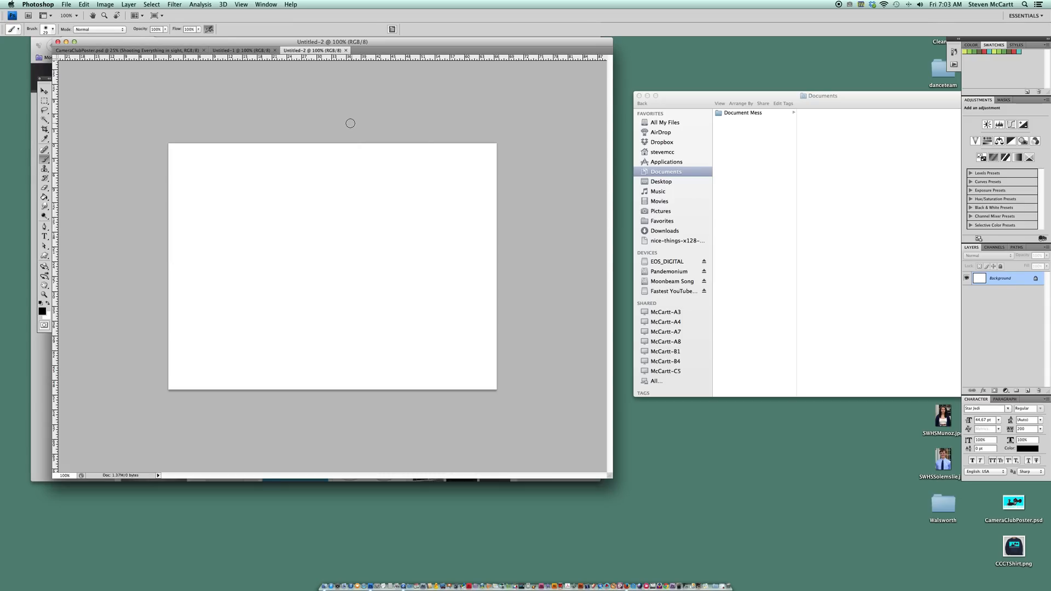
click(275, 50)
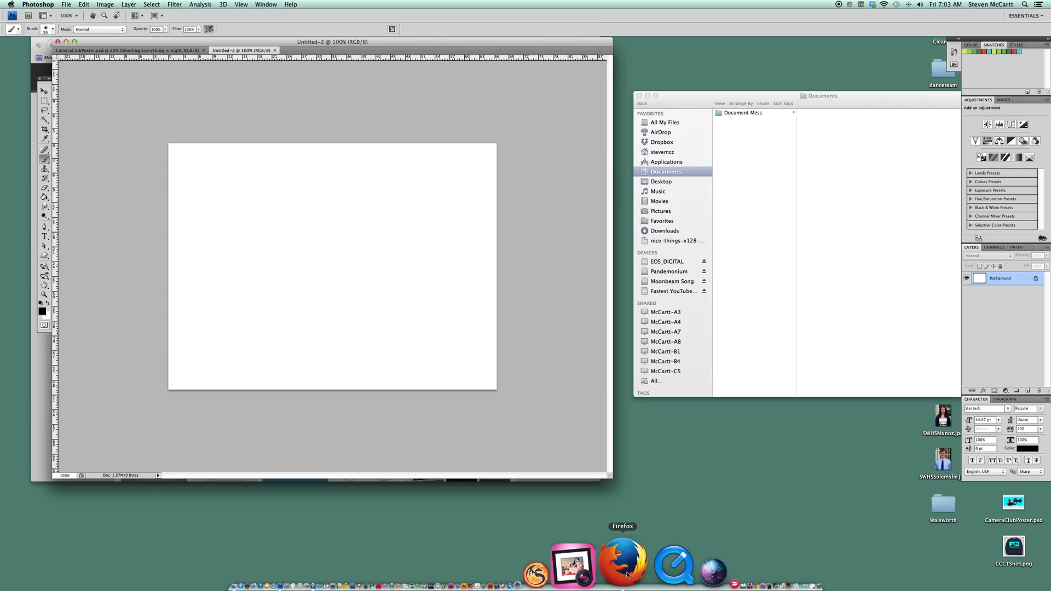
Switch to Firefox and search myphotoshopbrushes.com for "leaves"
click(626, 573)
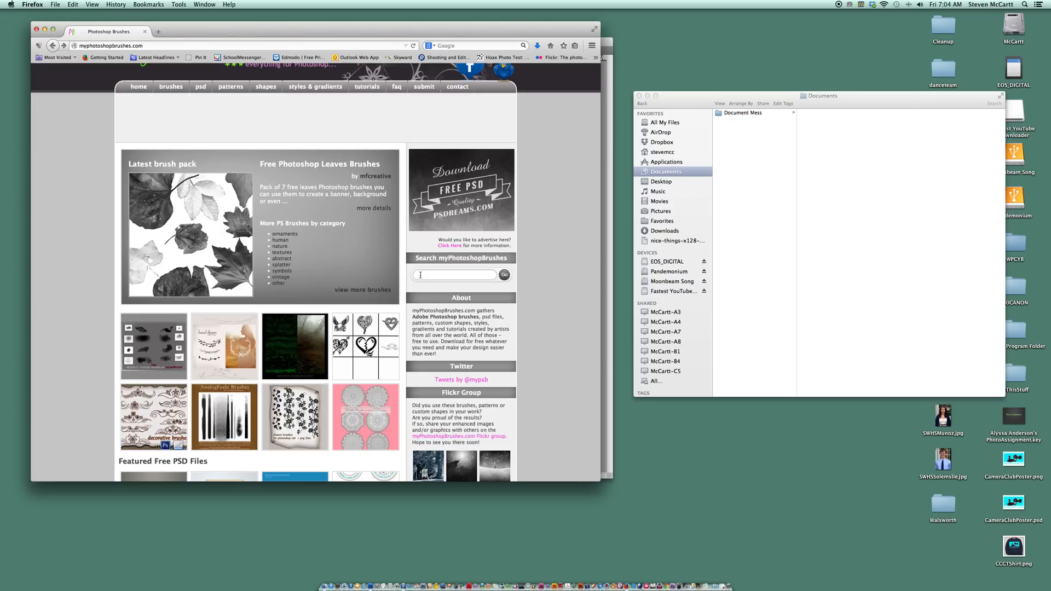
text(leaves)
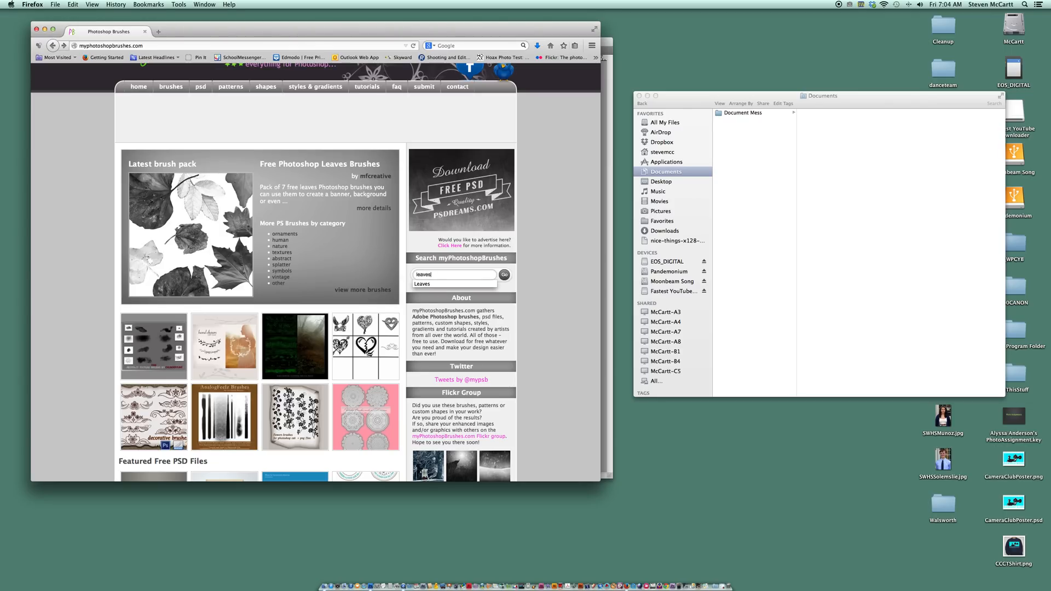
key(Return)
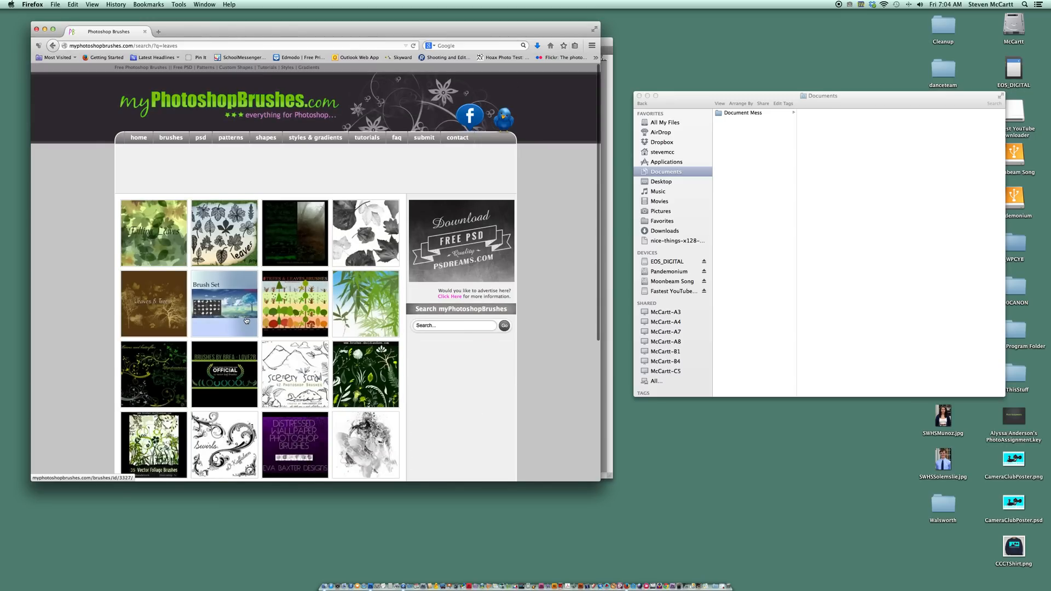
Open the "Vector Foliage - 35 Plants Brush" set from the search results and download its zip archive, saving the file
scroll(217, 419, down, 3)
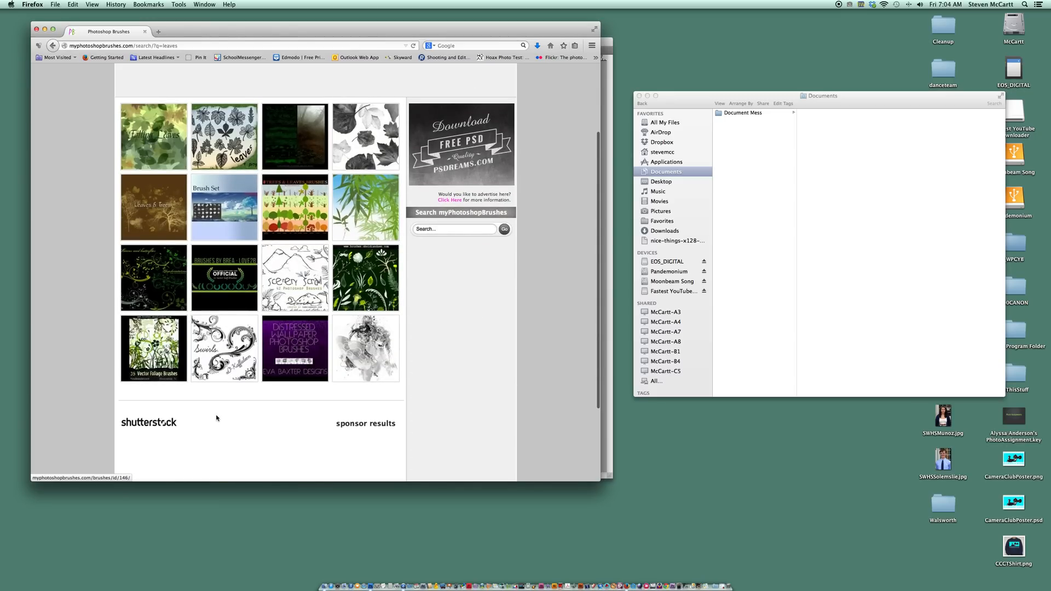
scroll(217, 419, up, 3)
scroll(217, 418, down, 1)
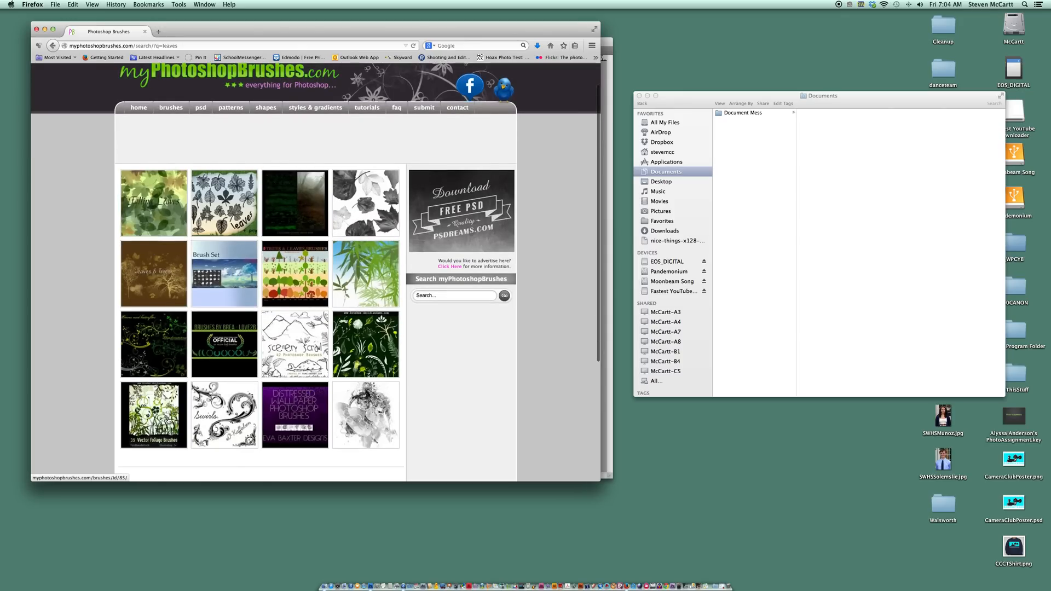
click(158, 418)
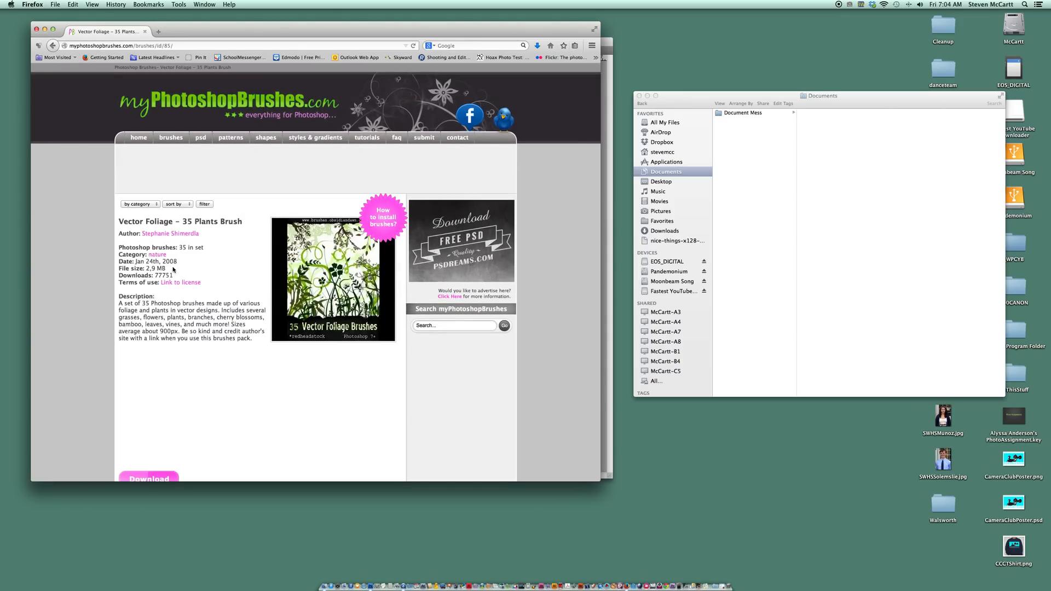
scroll(231, 293, down, 3)
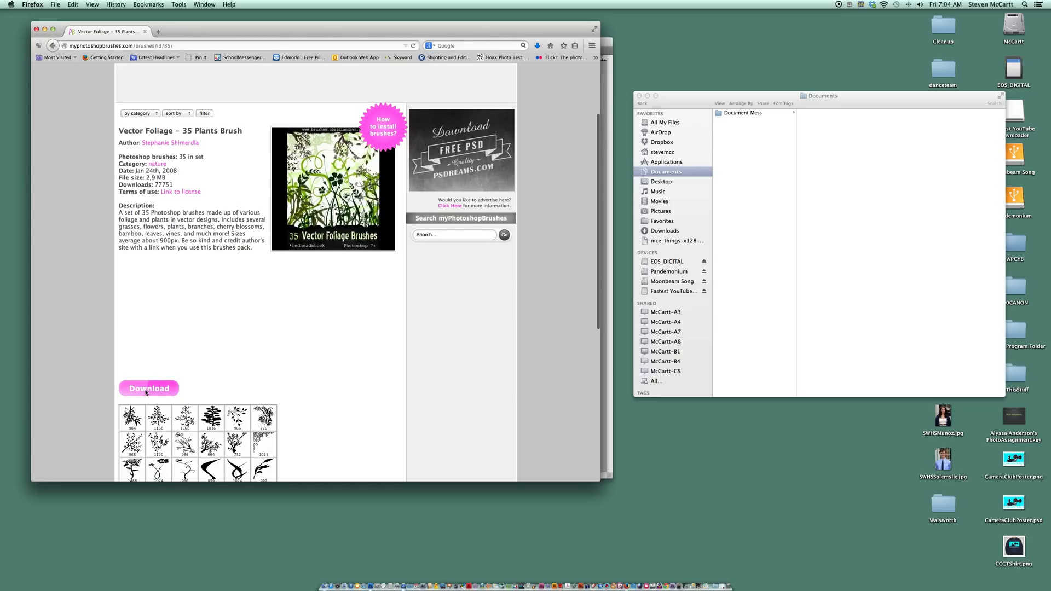
scroll(153, 397, down, 5)
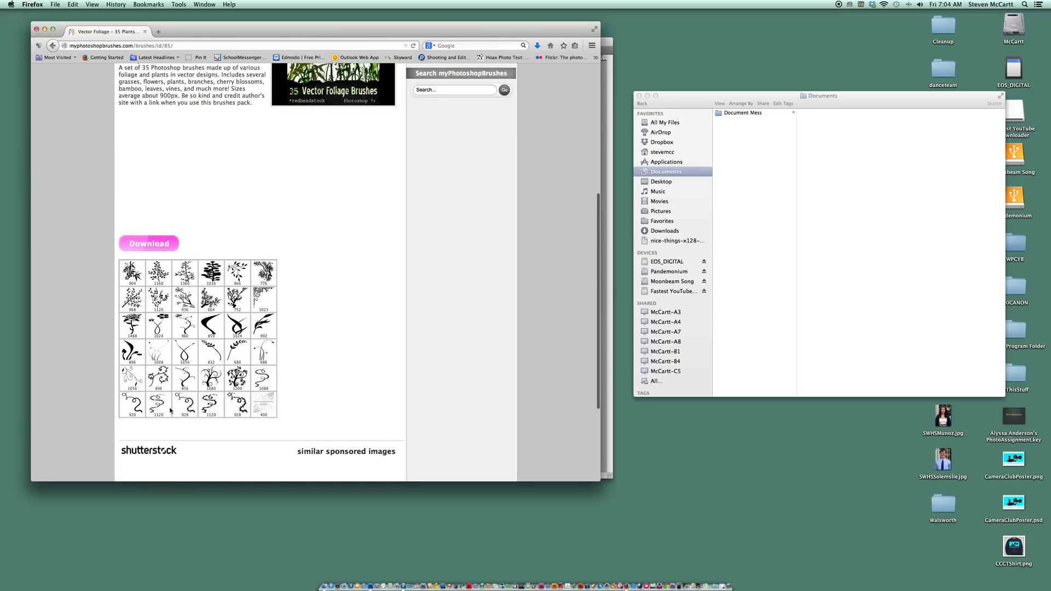
click(157, 246)
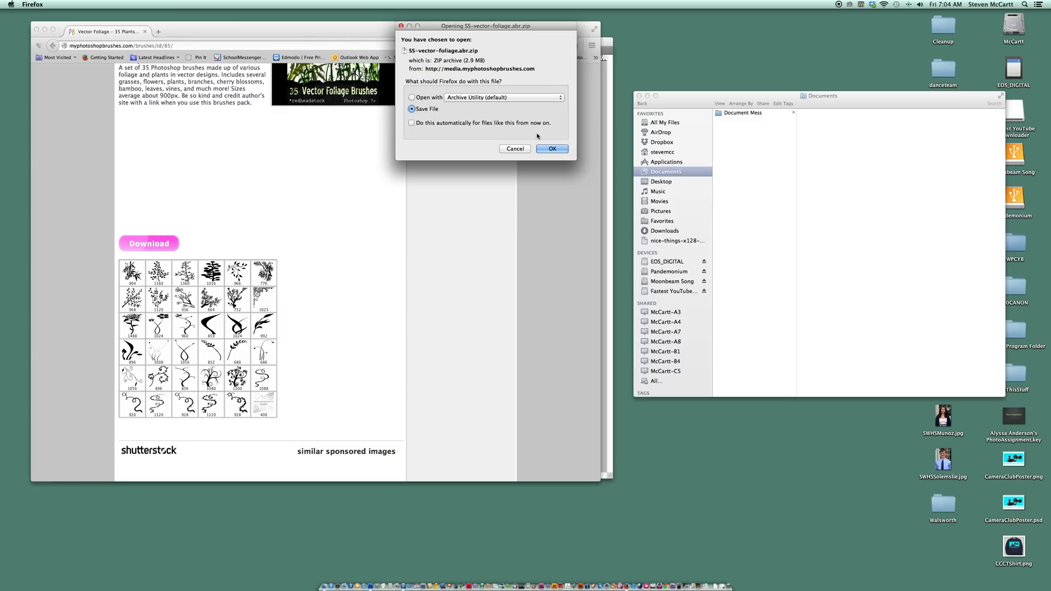
click(550, 149)
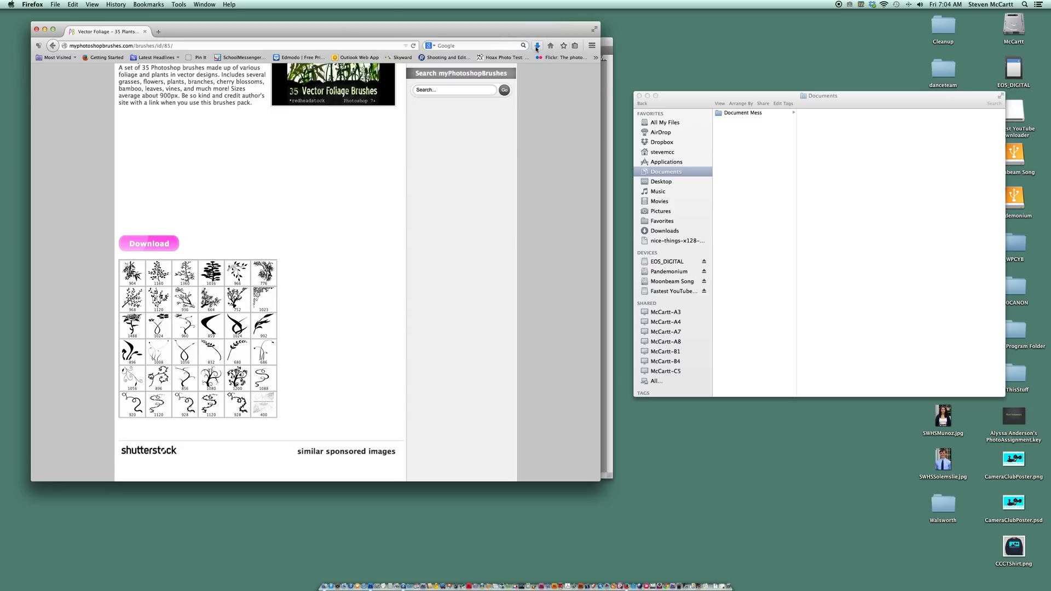
Open the Downloads folder in Finder and extract SS-vector-foliage.abr.zip
right_click(718, 582)
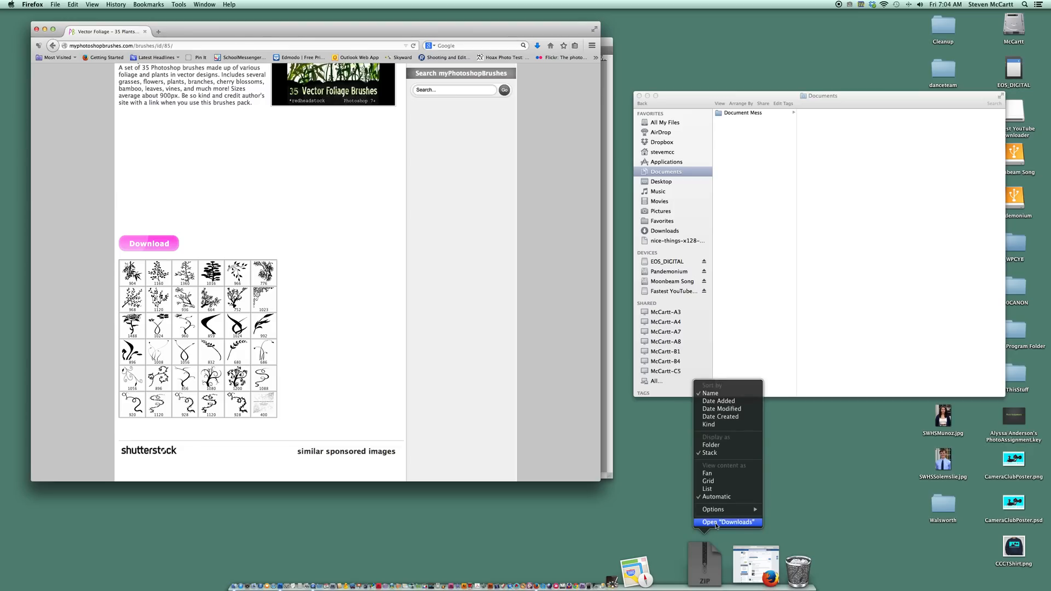
click(740, 379)
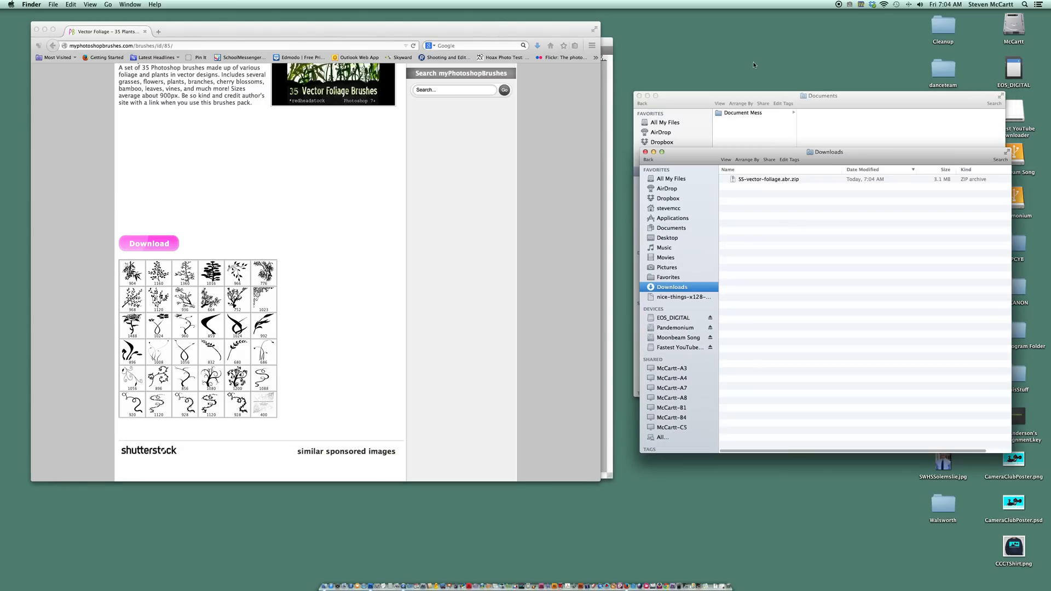
drag(697, 152, 545, 221)
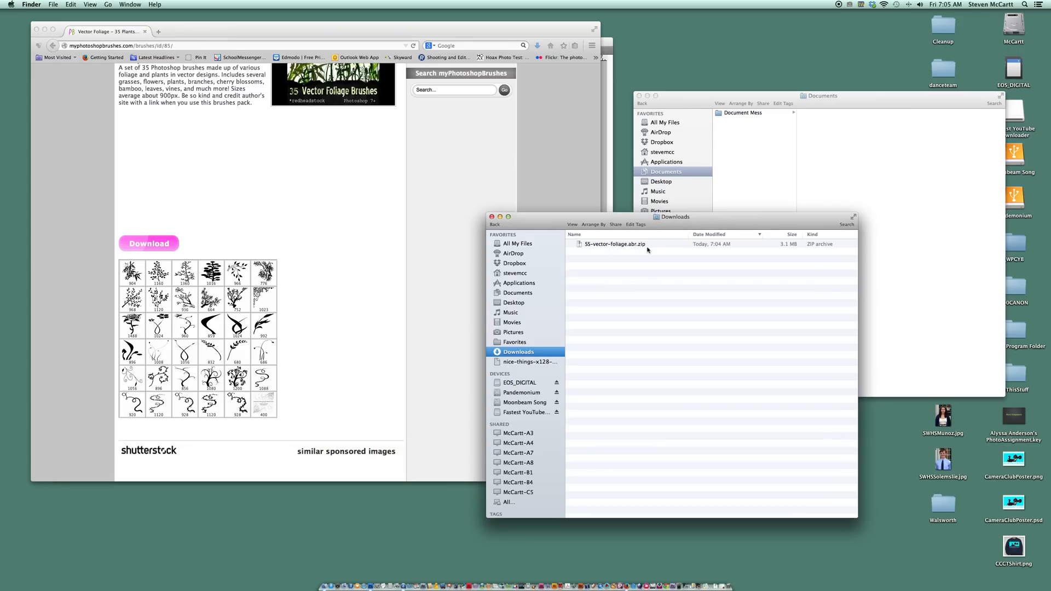
double_click(581, 245)
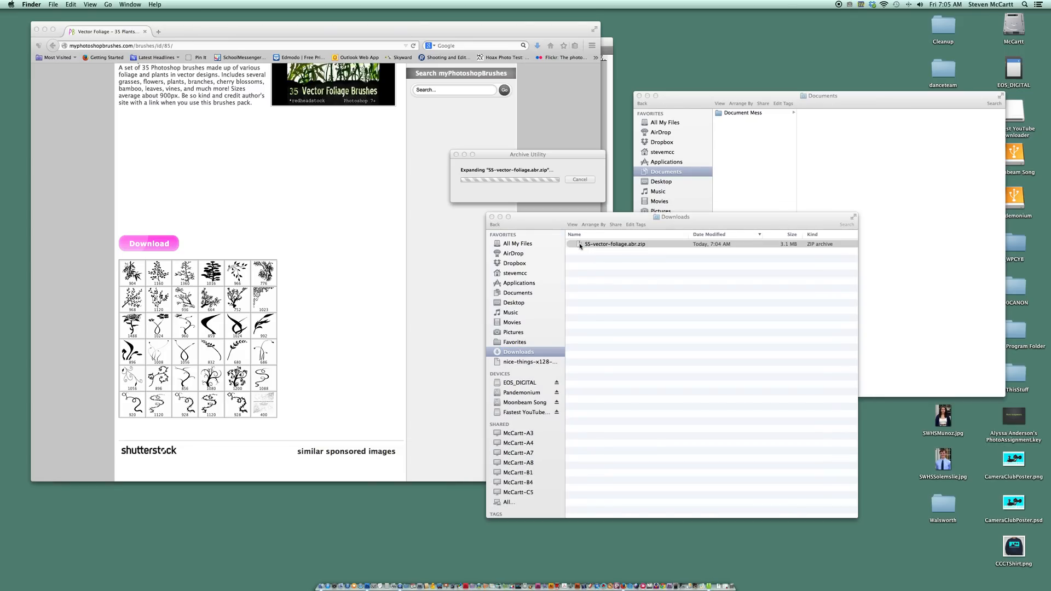
click(589, 284)
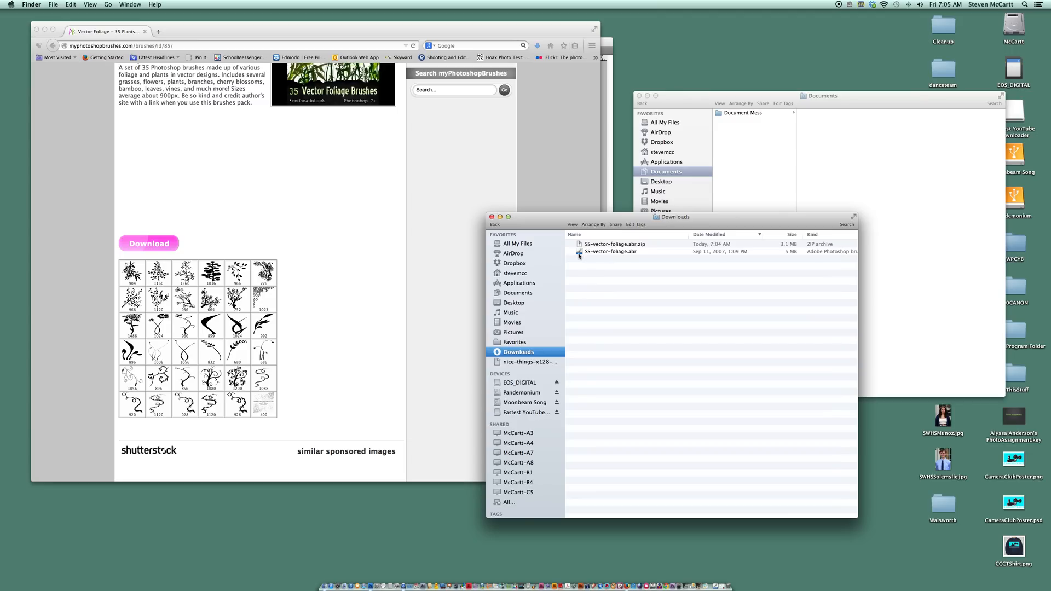
Show the Documents and Downloads folders in separate windows and move SS-vector-foliage.abr from Downloads into Documents
click(638, 96)
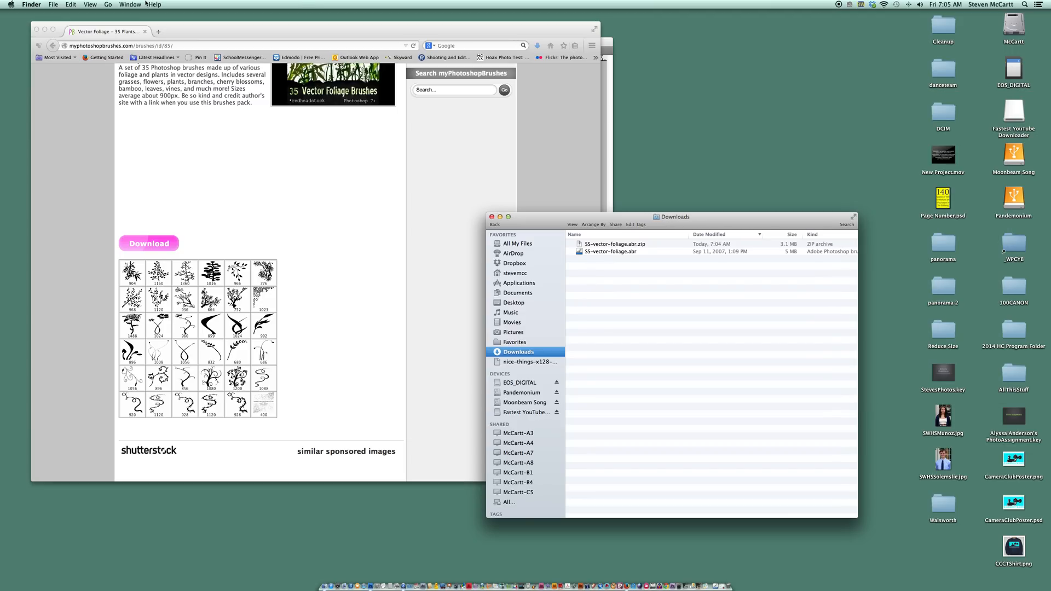
click(108, 5)
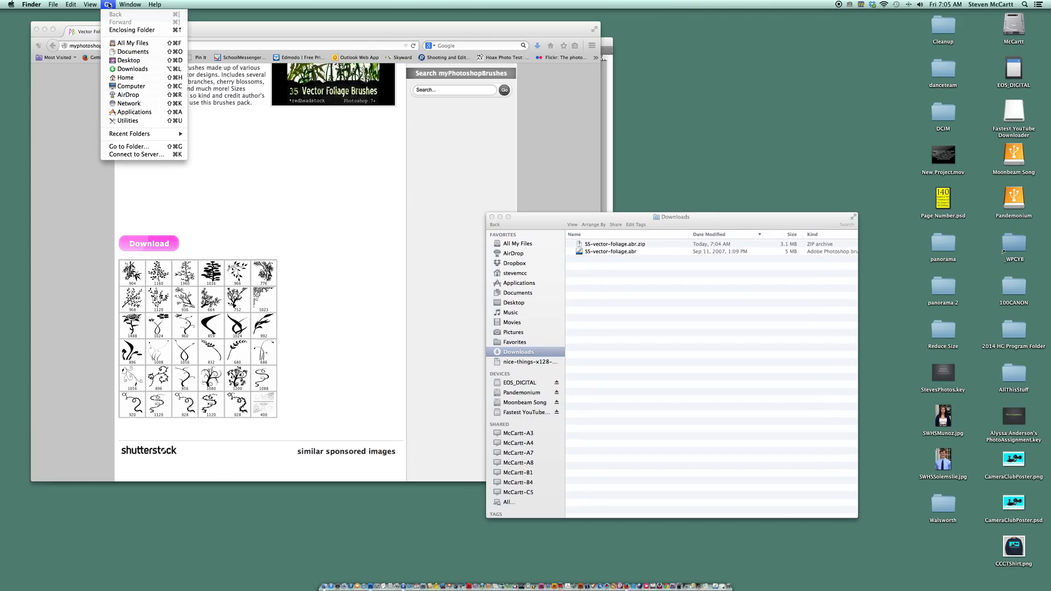
click(132, 57)
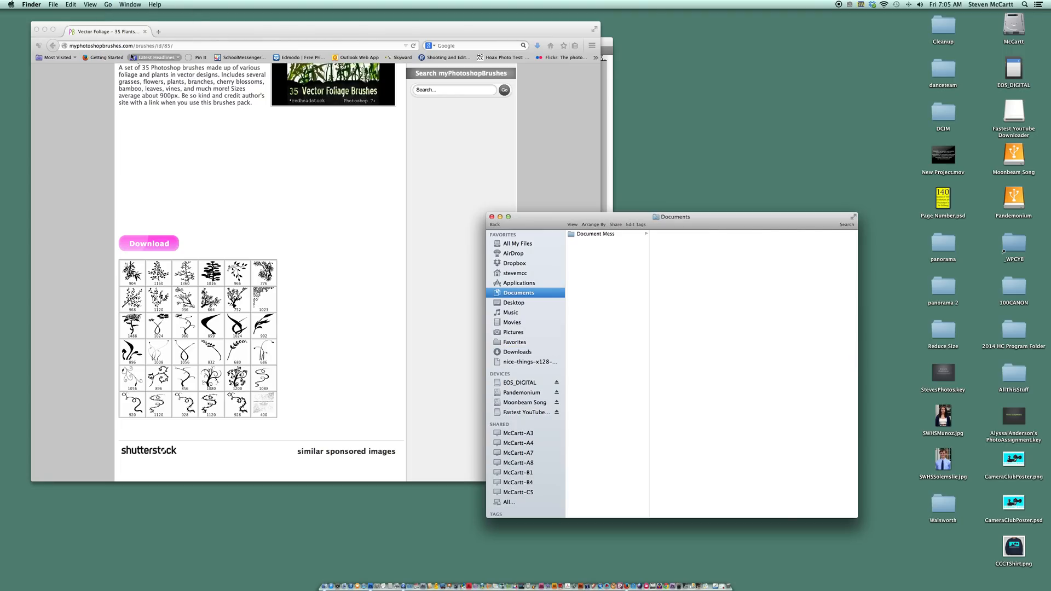
drag(528, 221, 255, 177)
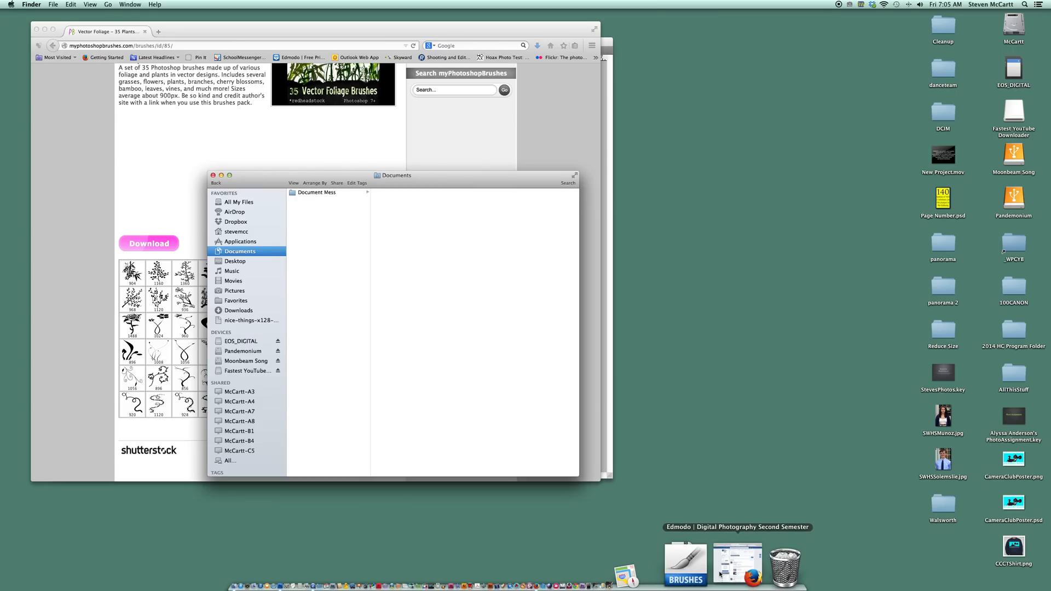
click(716, 572)
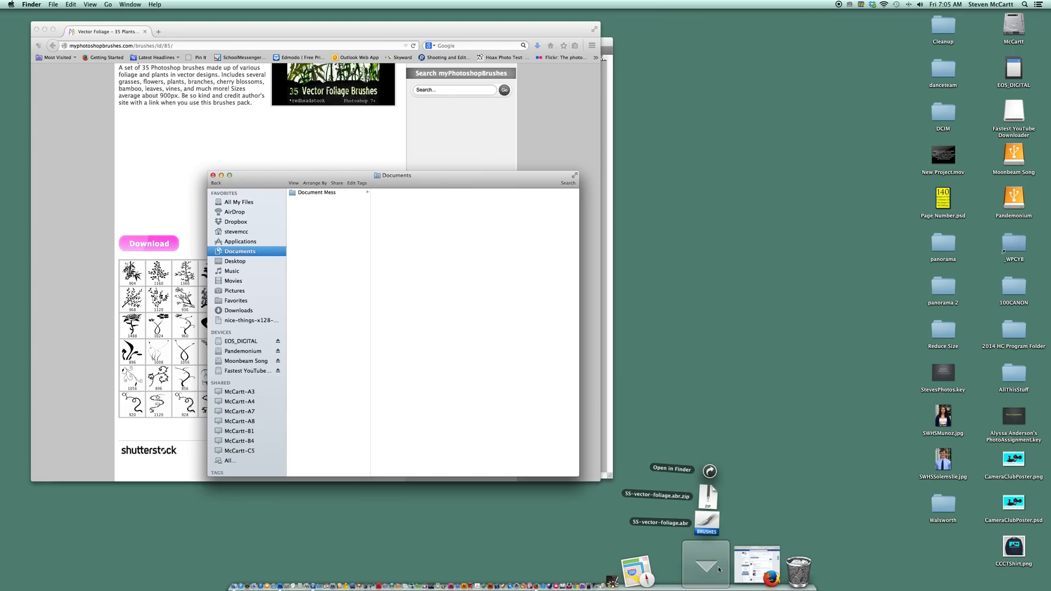
click(741, 471)
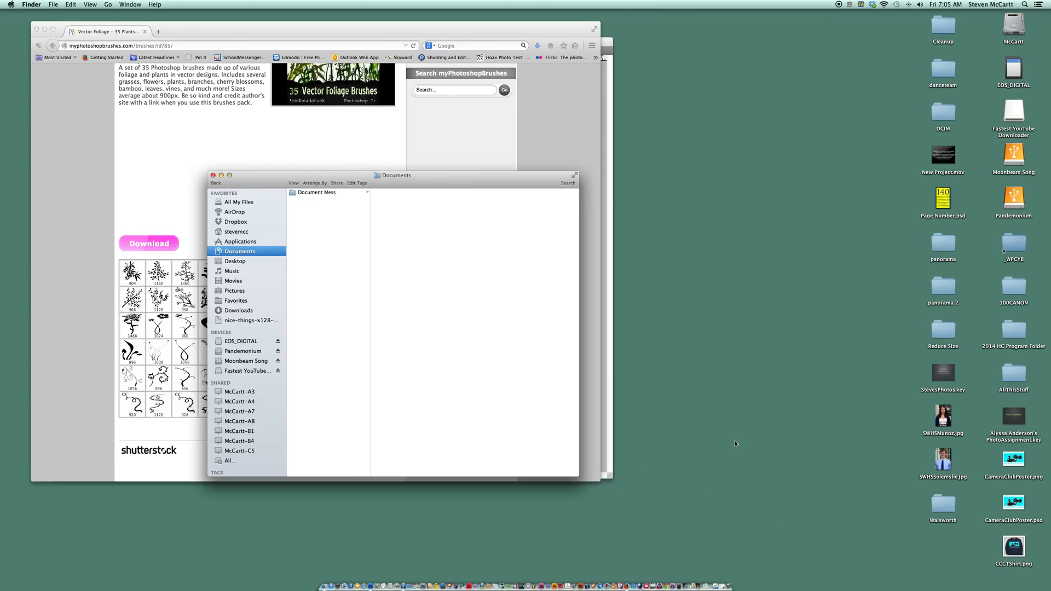
drag(542, 226, 301, 230)
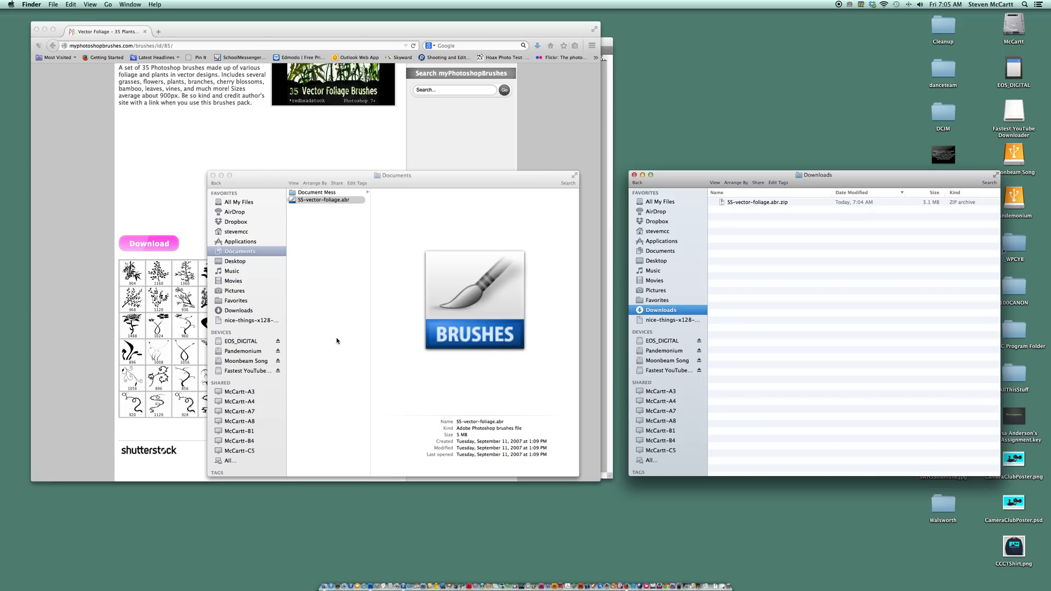
Switch to Photoshop, move the toolbox clear of the document window and select the Brush tool
click(371, 565)
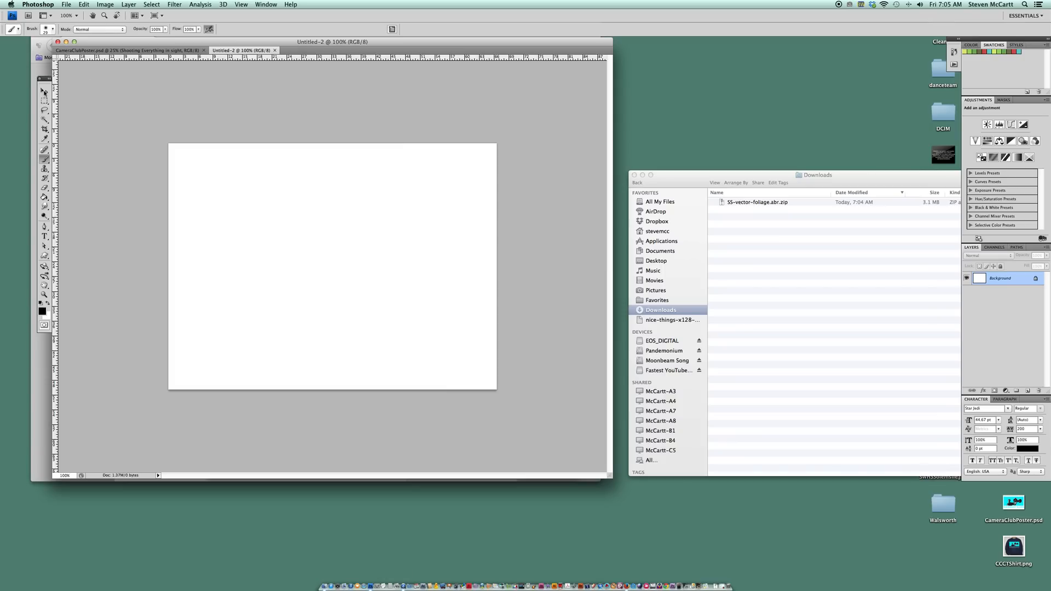
drag(26, 74, 33, 68)
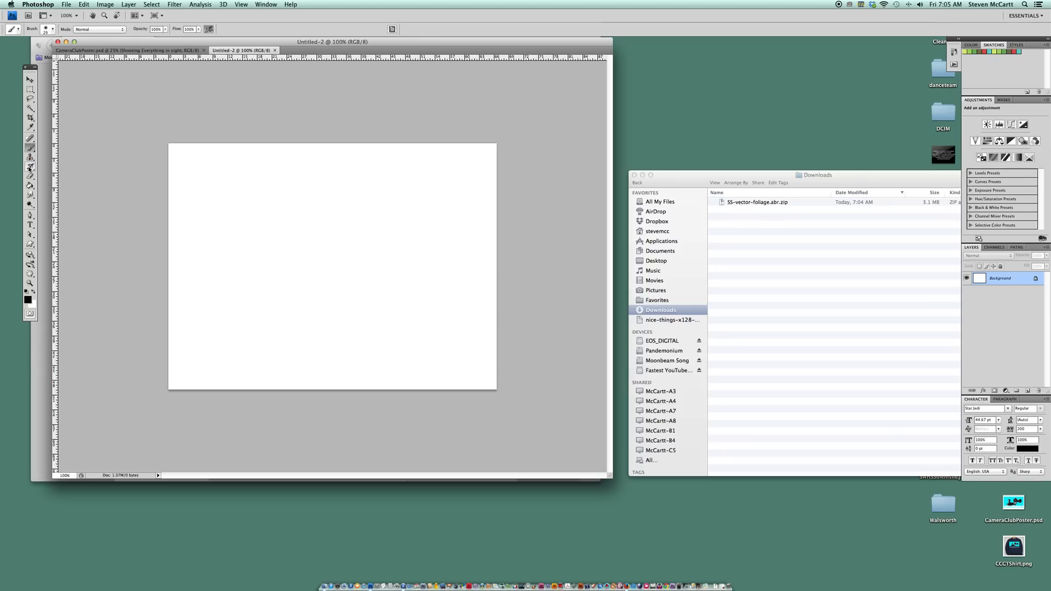
click(30, 168)
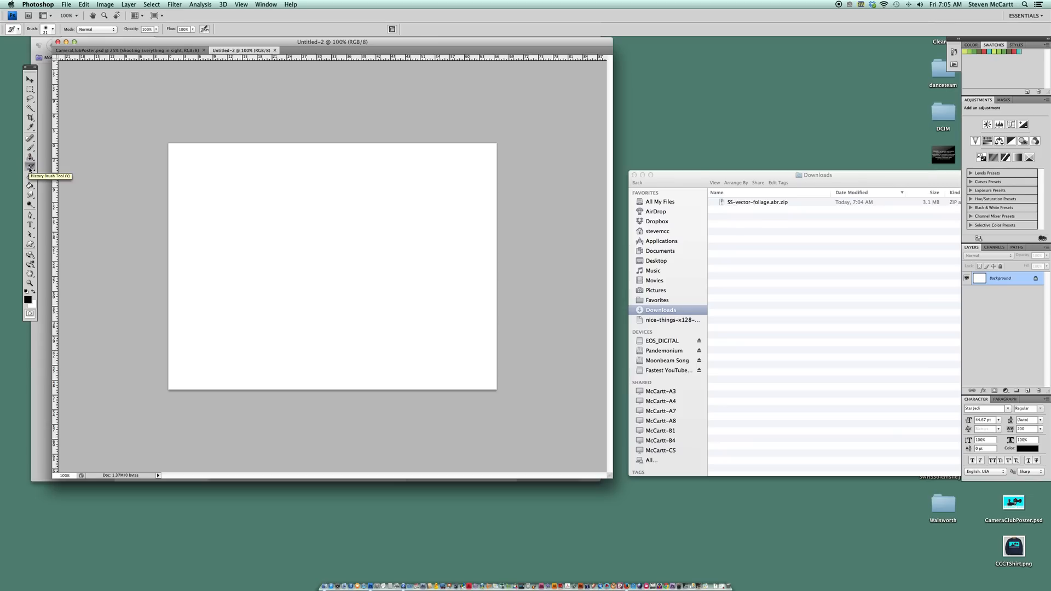
click(31, 149)
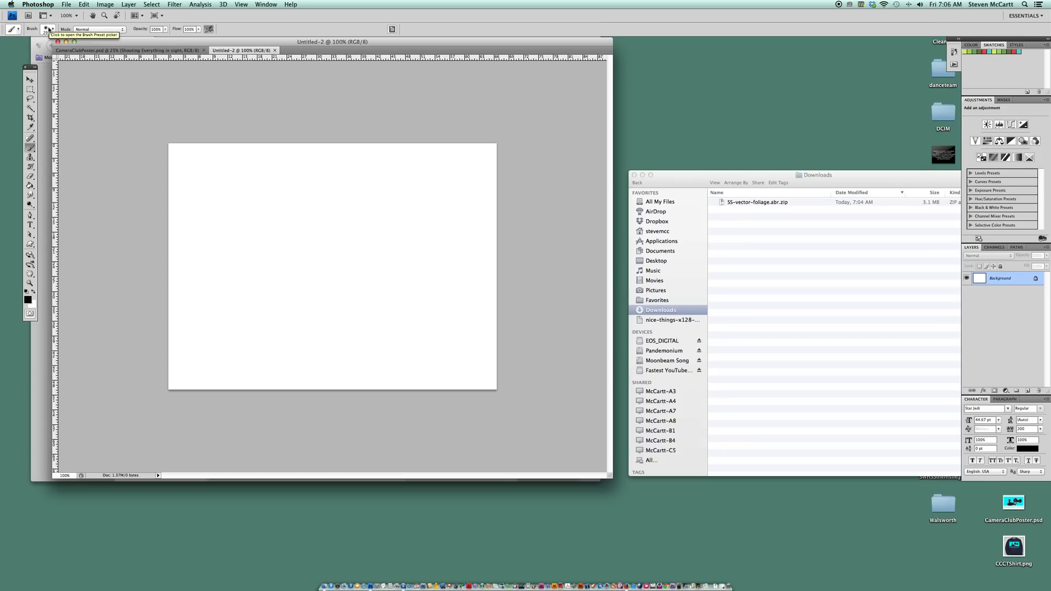
Load the SS-vector-foliage.abr brush file from the Documents folder into the brush presets
click(53, 30)
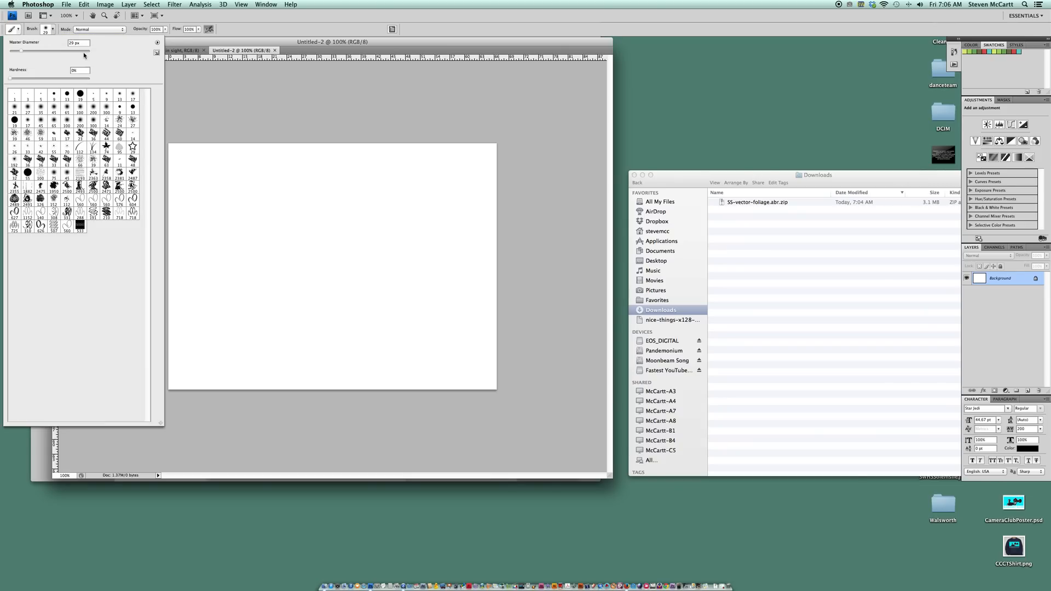
click(157, 45)
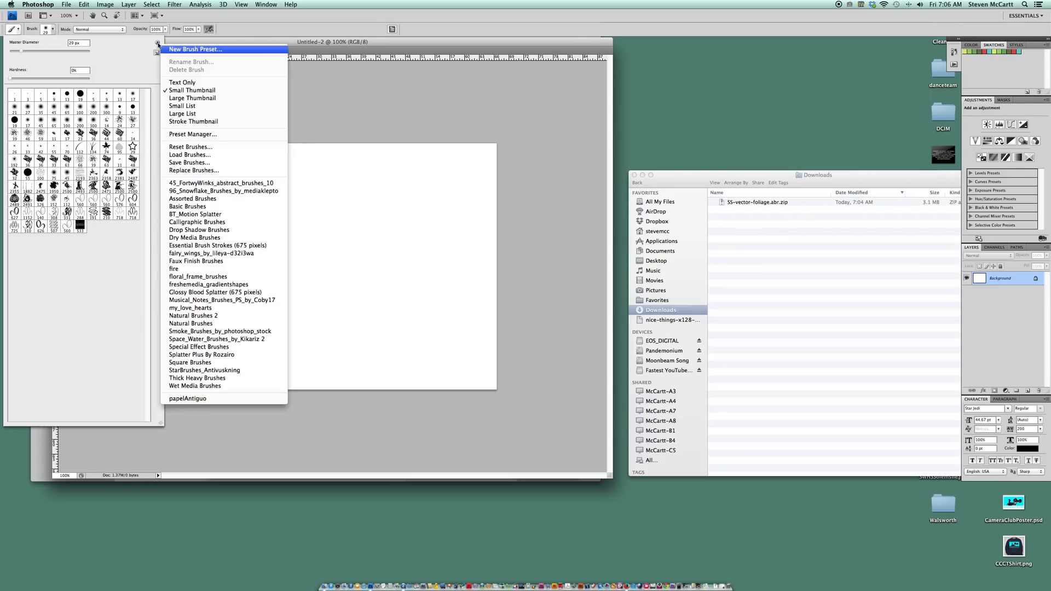
click(201, 155)
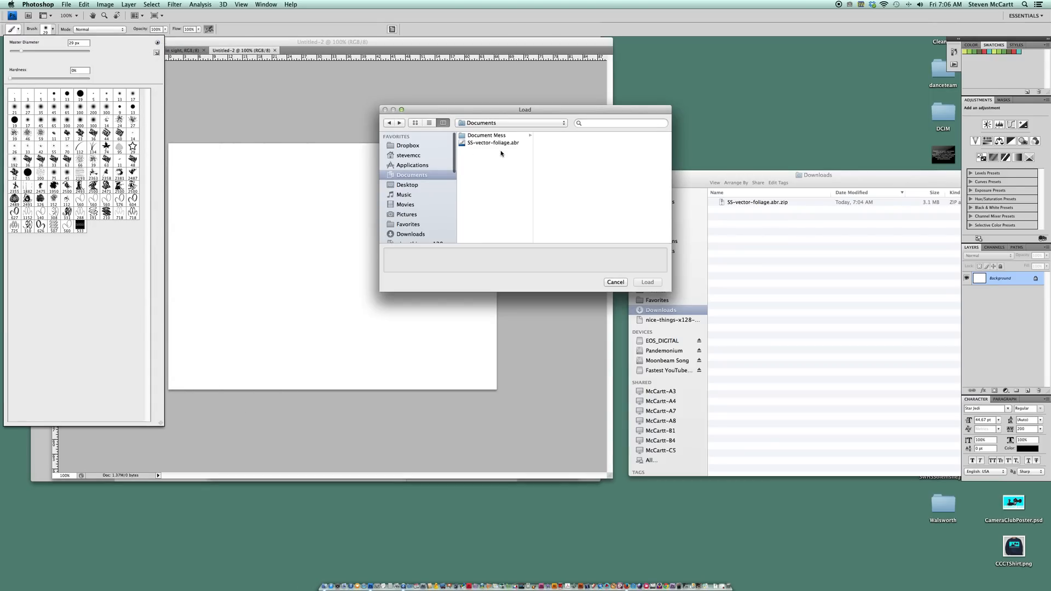
click(483, 124)
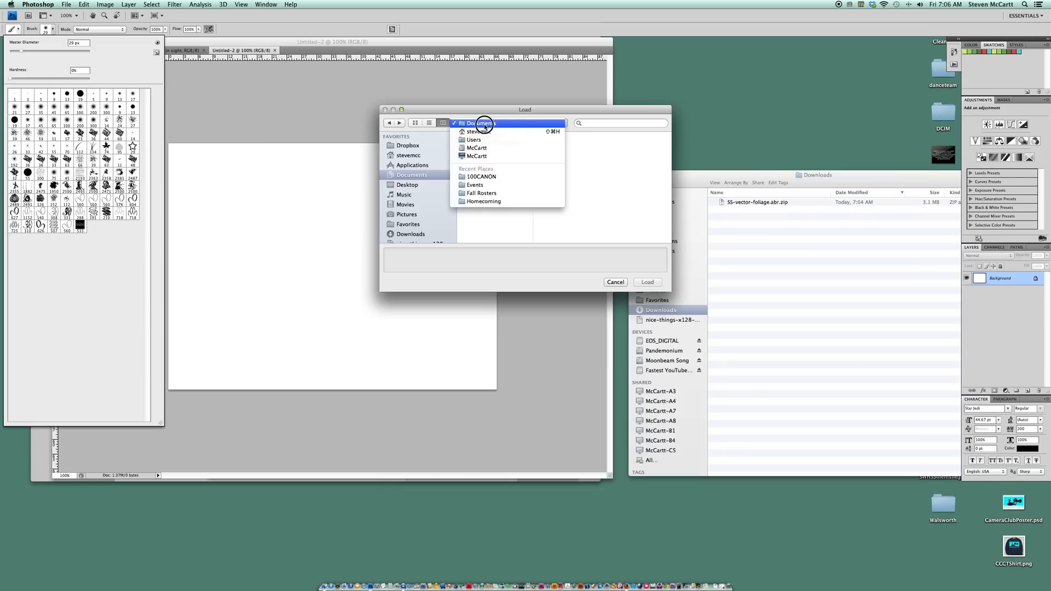
click(475, 131)
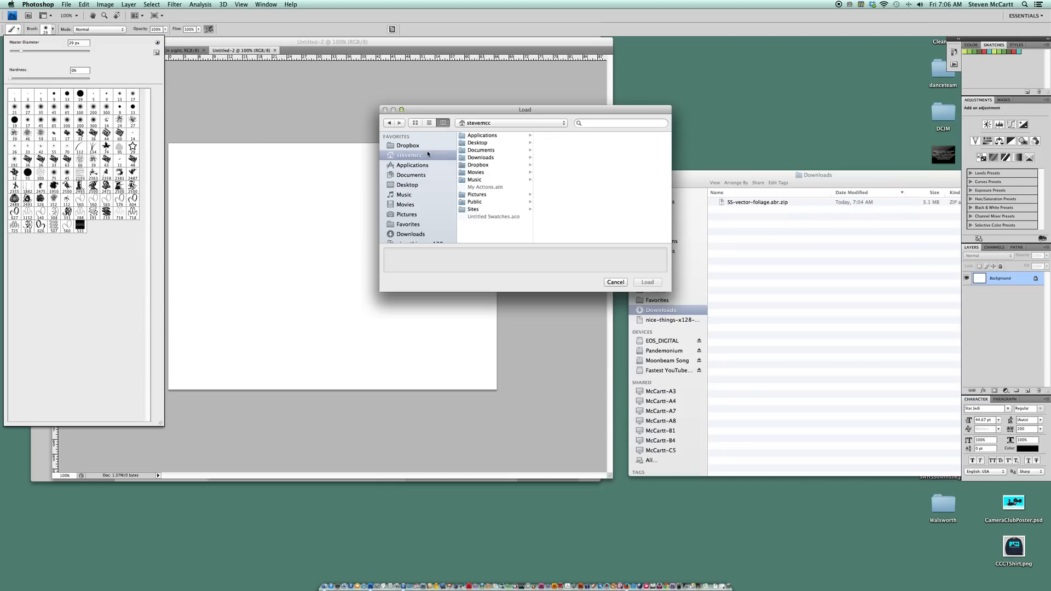
click(411, 176)
click(471, 143)
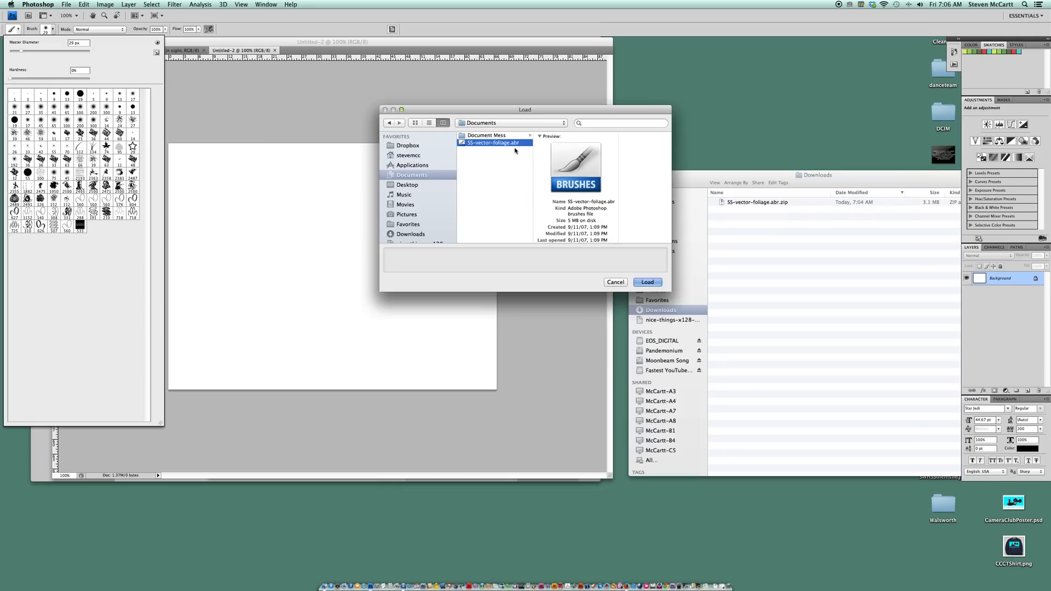
click(648, 282)
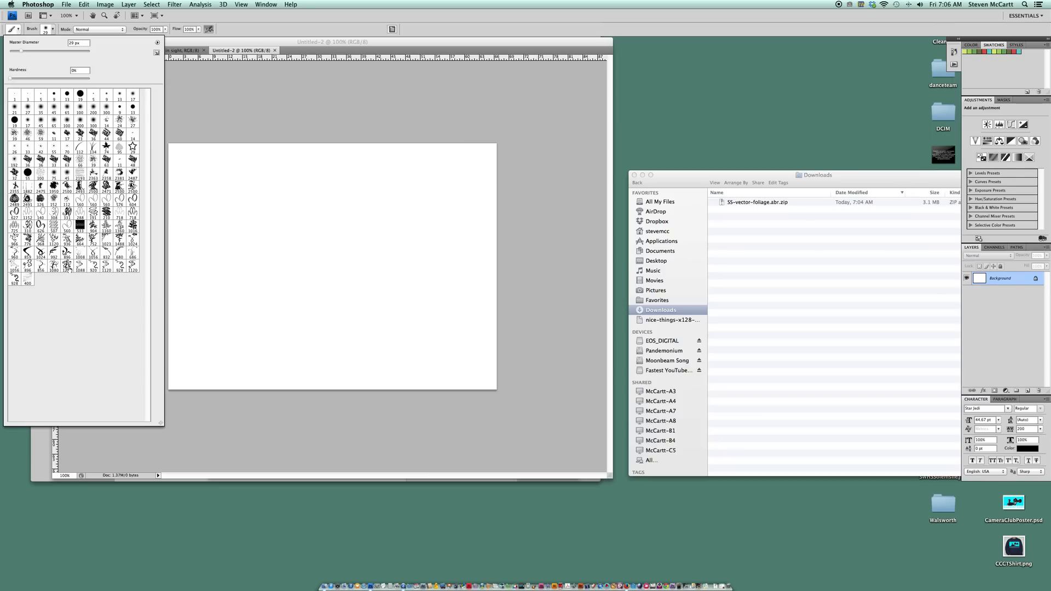
Choose the 1200 px curly tree brush, reduce its diameter to about 330 px, and stamp one black tree in the canvas centre
click(67, 266)
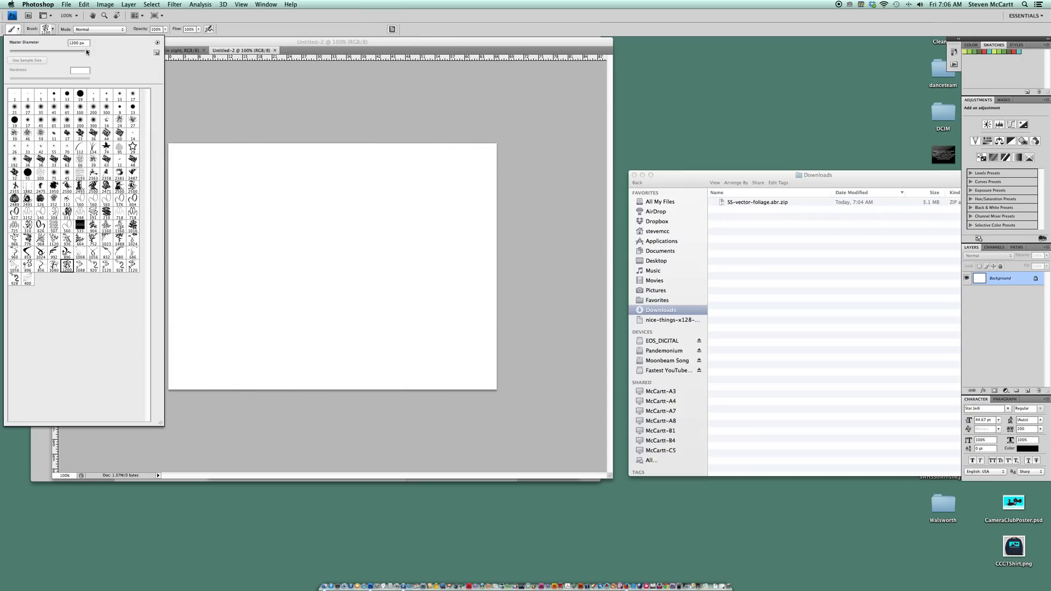
drag(87, 52, 57, 51)
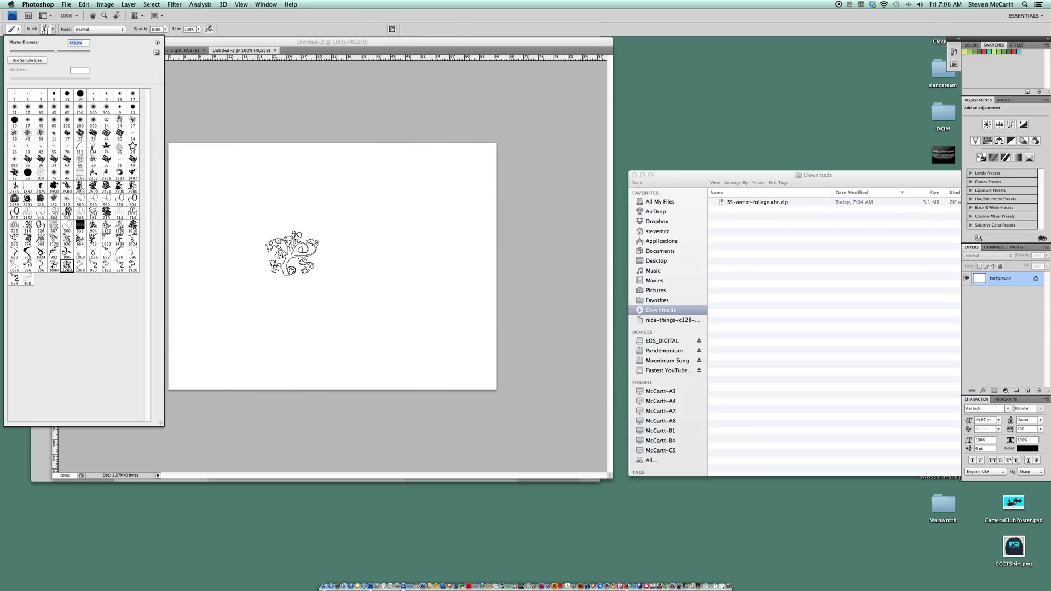
drag(61, 52, 75, 50)
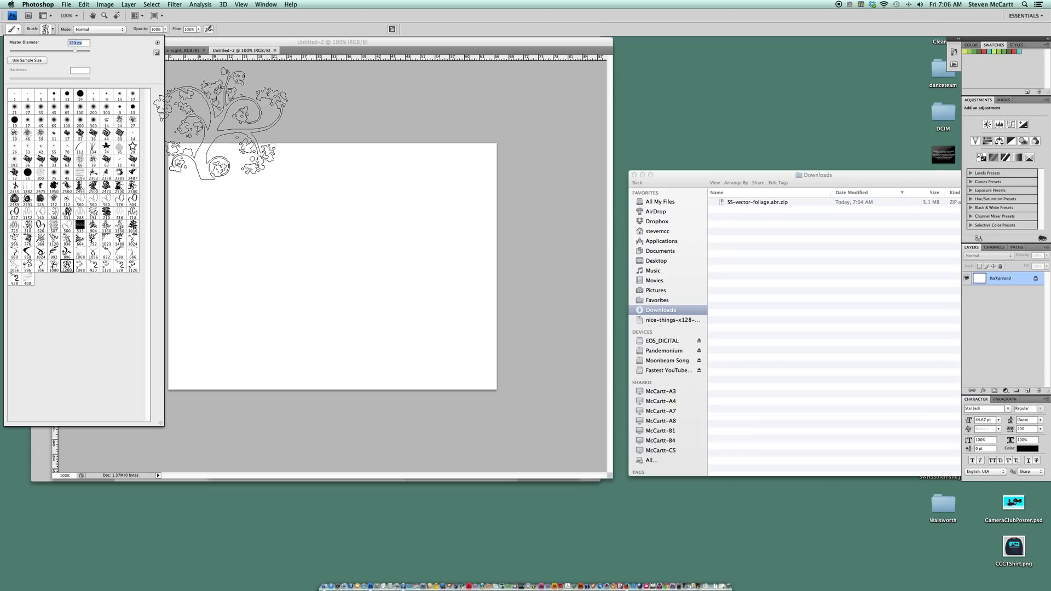
click(287, 43)
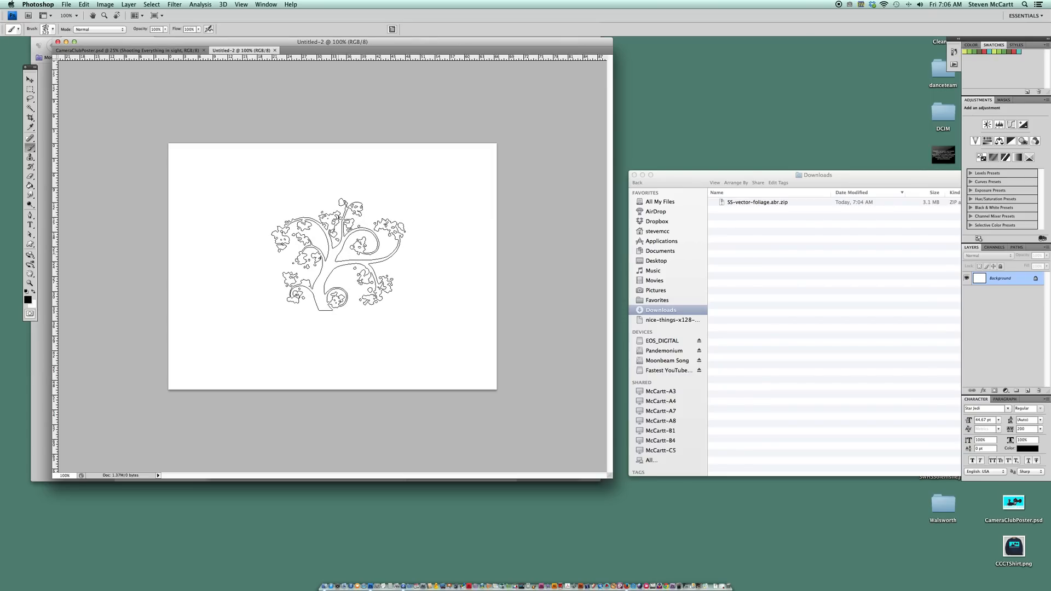
click(339, 254)
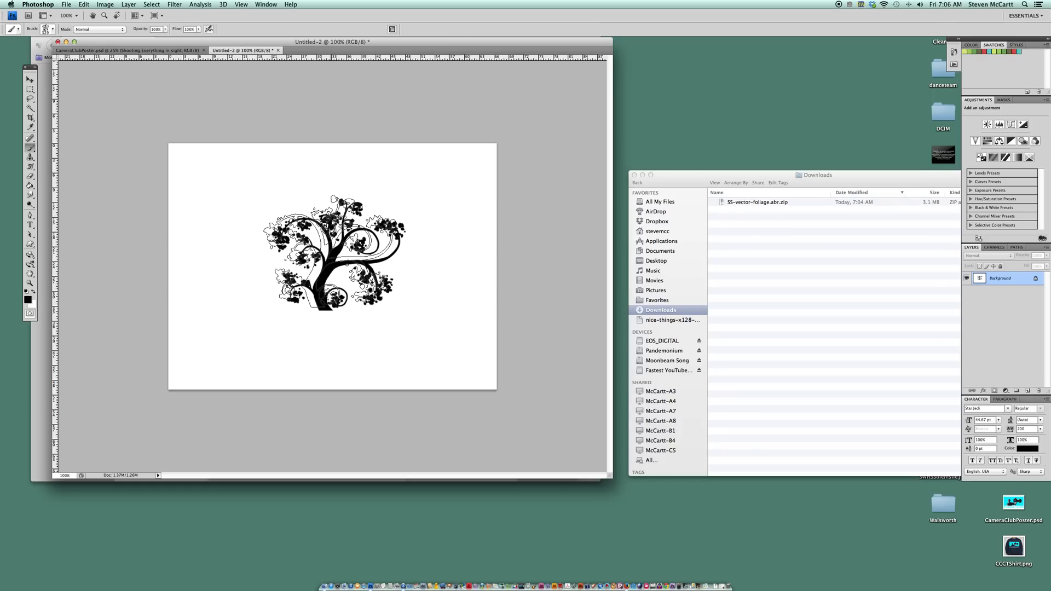
Recolour the tree blue using Hue/Saturation with Colorize on, hue 225, saturation 100 and lightness +36
click(109, 5)
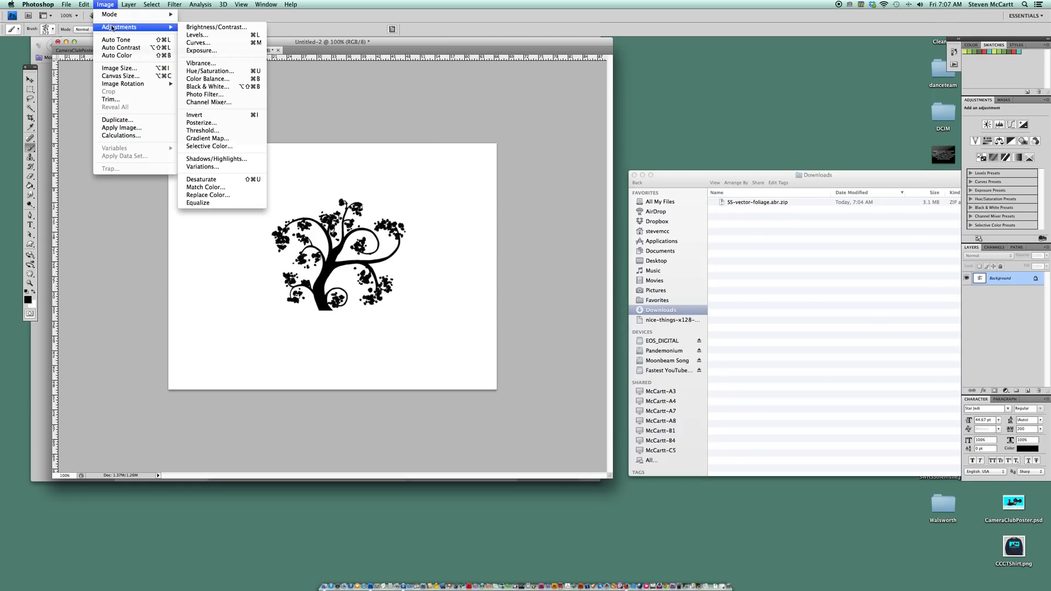
click(249, 71)
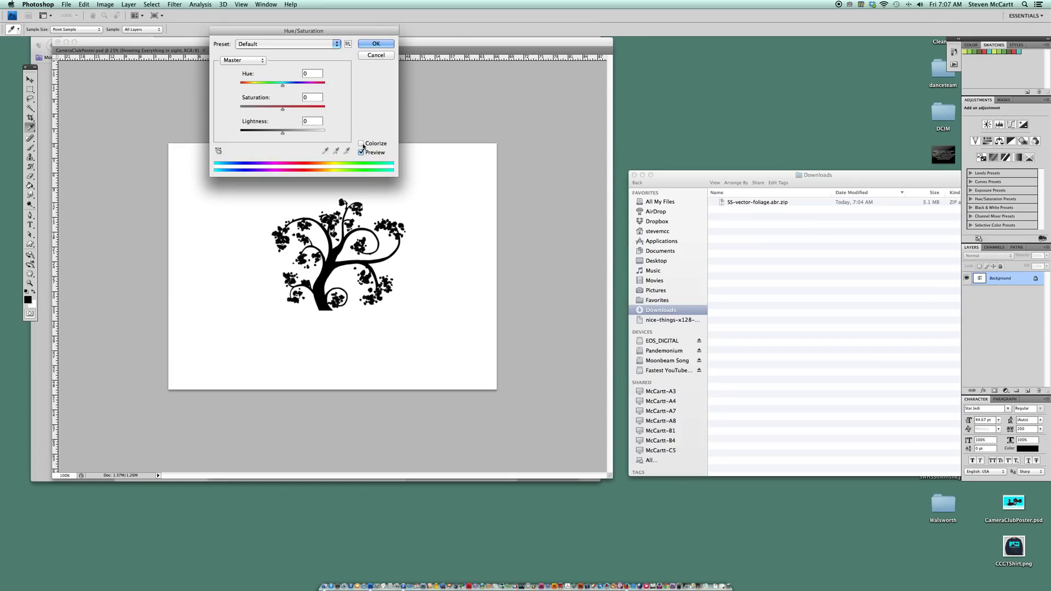
click(362, 143)
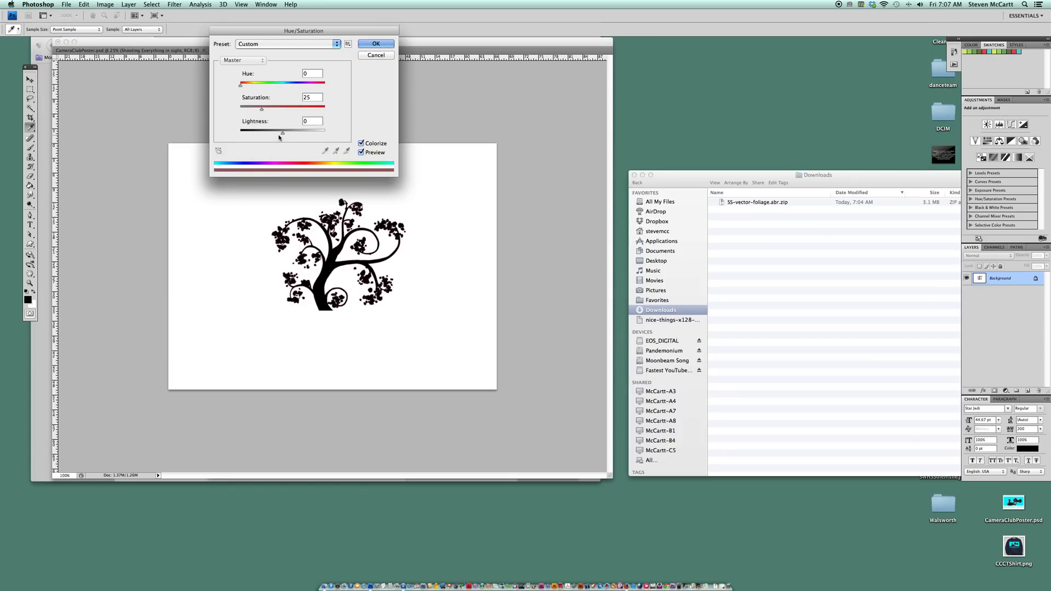
drag(284, 136, 339, 113)
drag(240, 132, 298, 137)
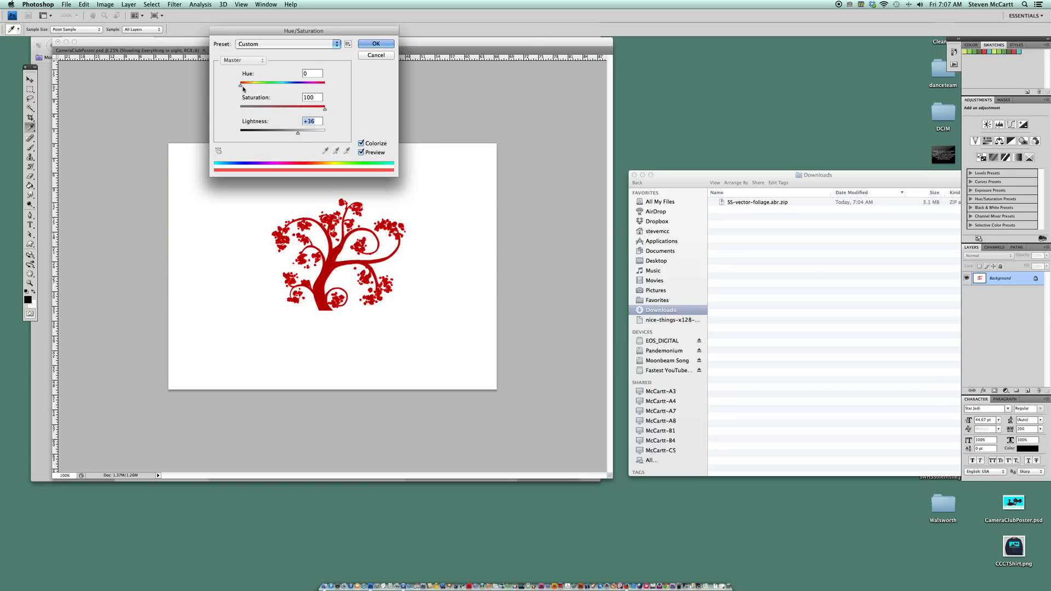
drag(243, 87, 296, 92)
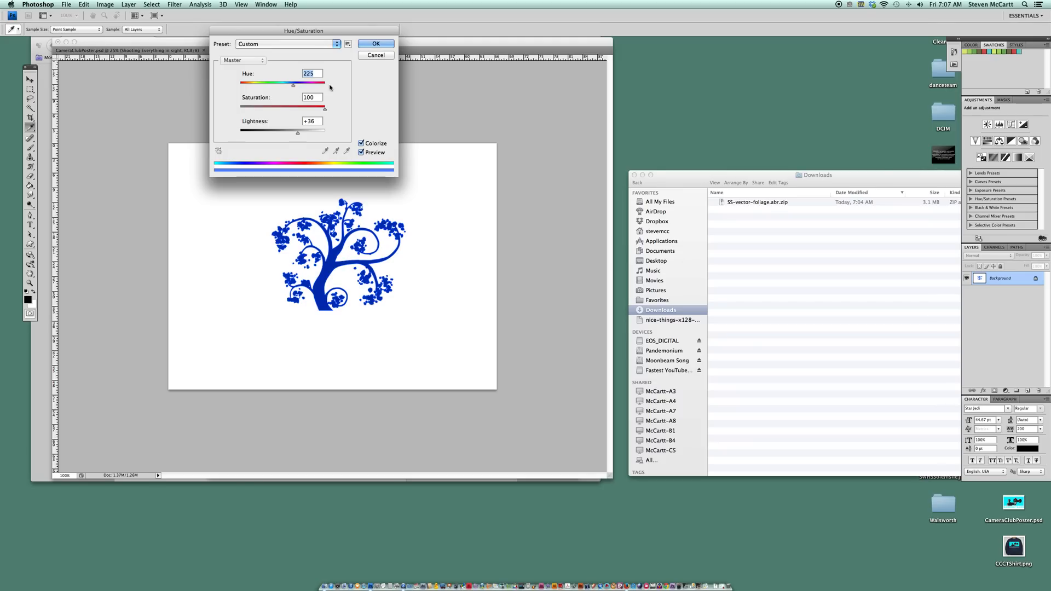
click(374, 44)
Stamp two more black trees with the Brush tool, one to the upper left and one to the lower right of the blue tree
key(b)
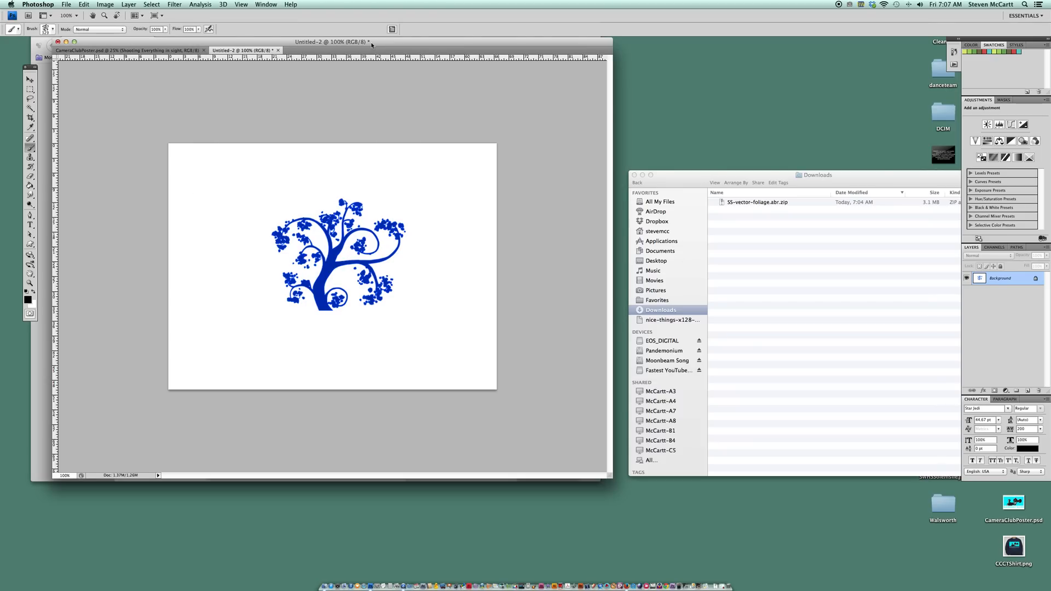
click(250, 206)
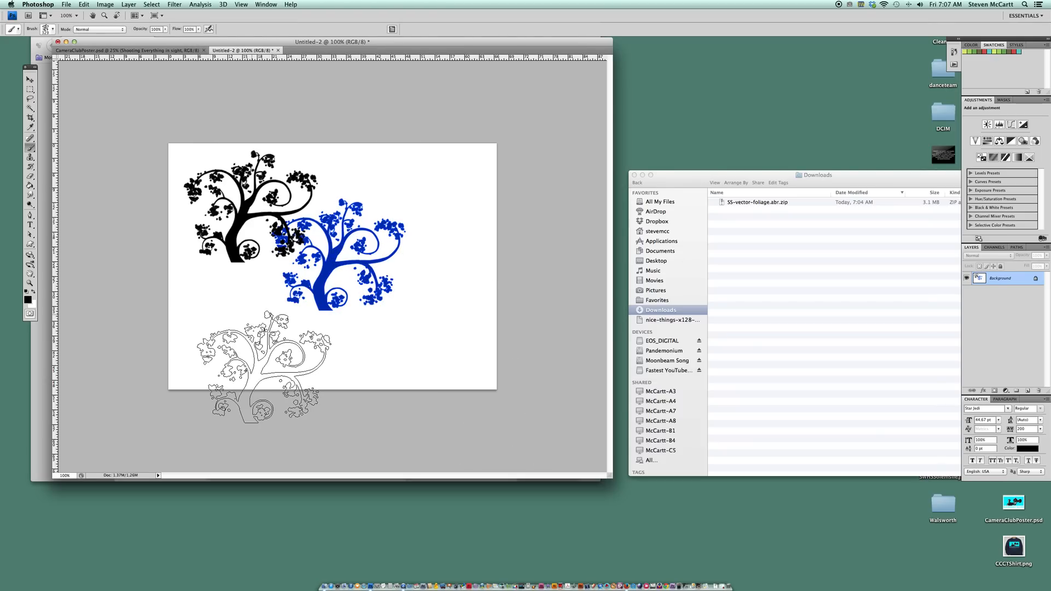
click(410, 313)
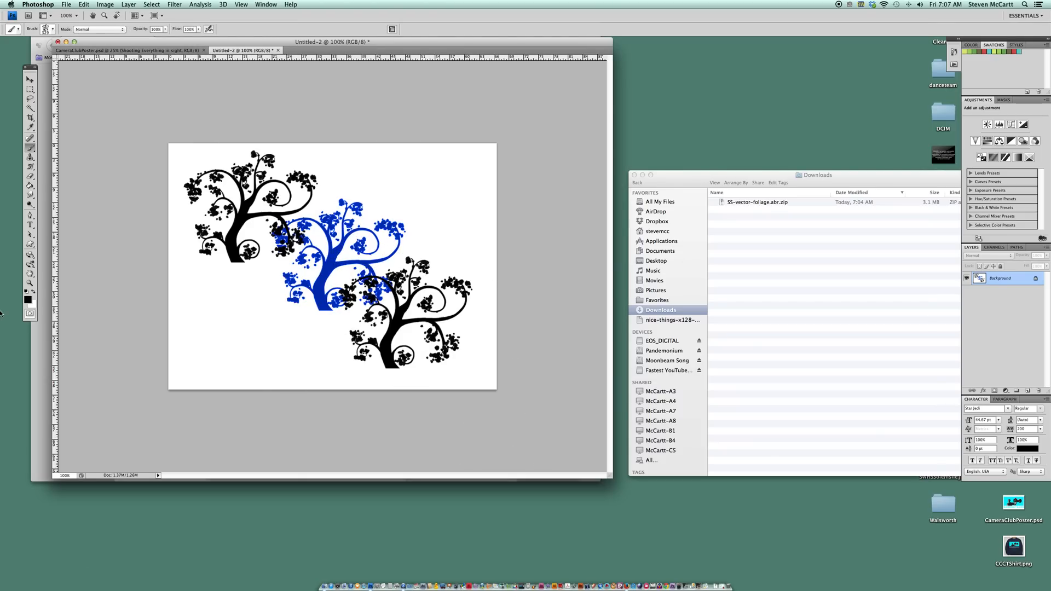